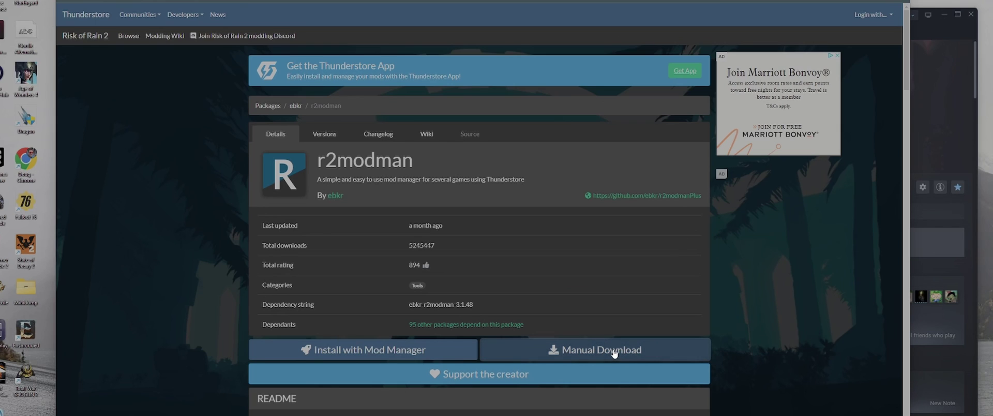
# Step: Download the r2modman 3.1.48 zip manually and save it to the Downloads folder
pyautogui.click(614, 351)
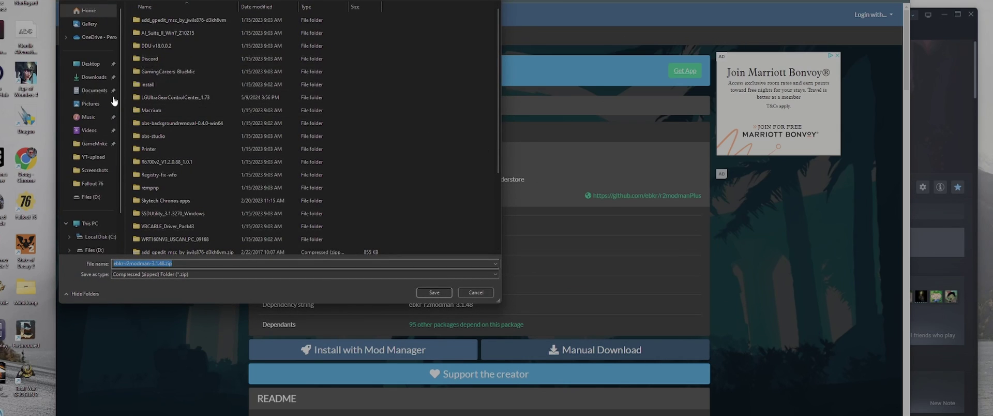
pyautogui.click(93, 76)
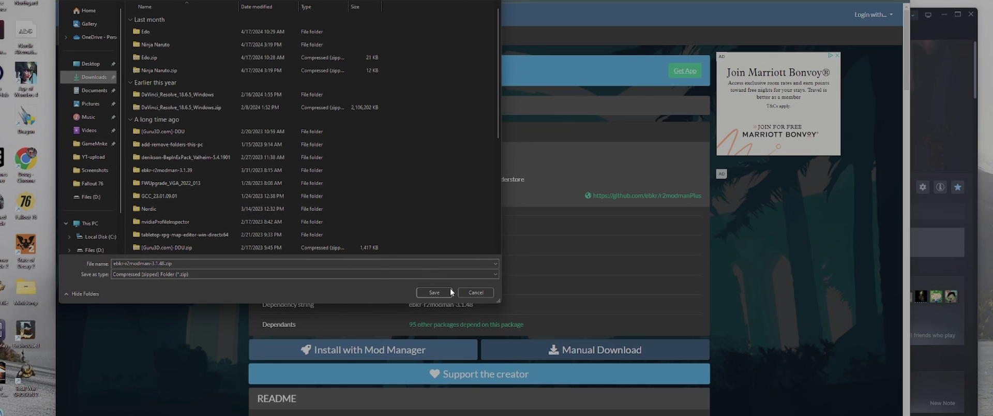
pyautogui.click(434, 292)
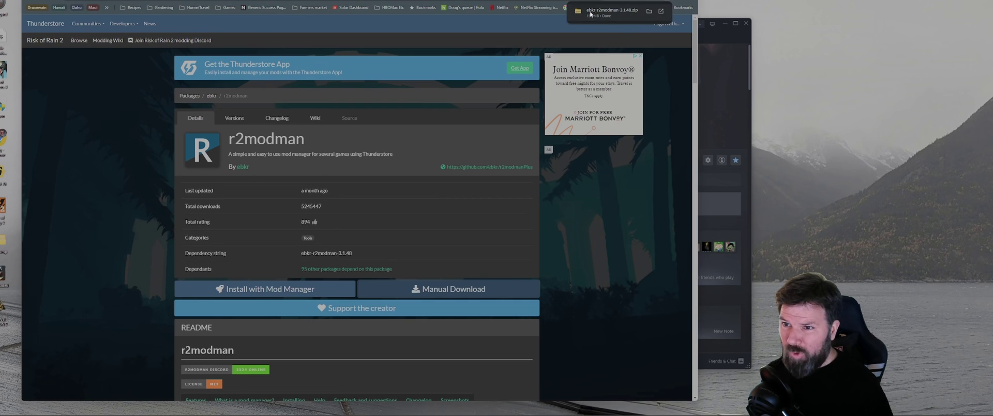
# Step: Extract the downloaded zip into an ebkr-r2modman-3.1.48 folder in Downloads
pyautogui.click(660, 11)
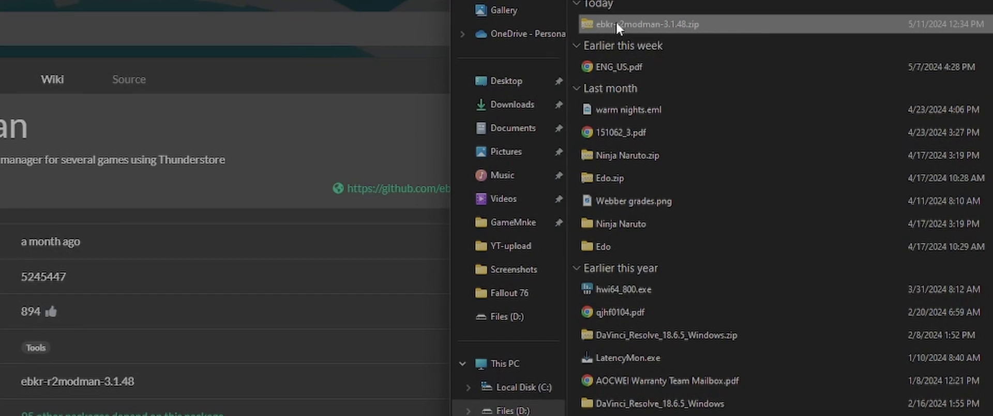
pyautogui.rightClick(586, 47)
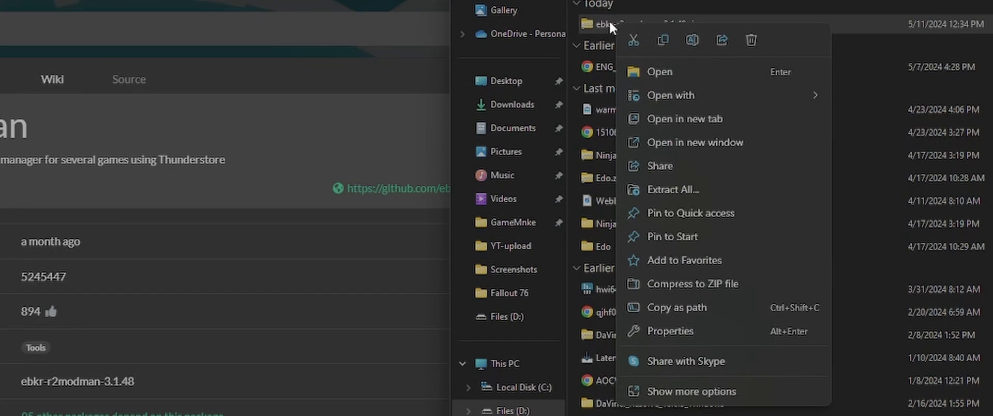
pyautogui.click(681, 190)
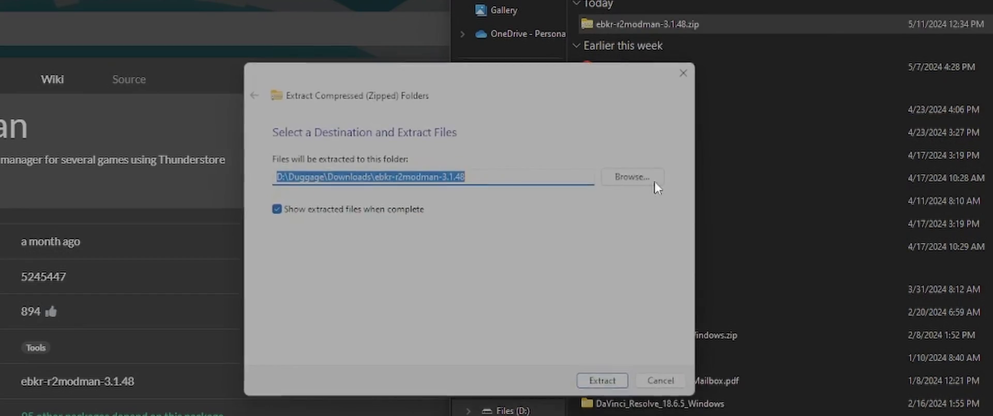
pyautogui.click(610, 380)
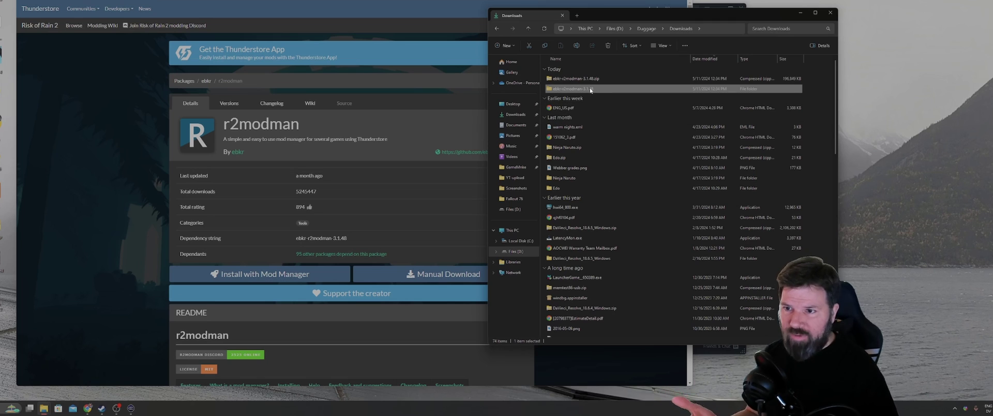
# Step: Run the r2modman Setup from the ebkr-r2modman-3.1.48 folder and install it 'Only for me'
pyautogui.doubleClick(594, 90)
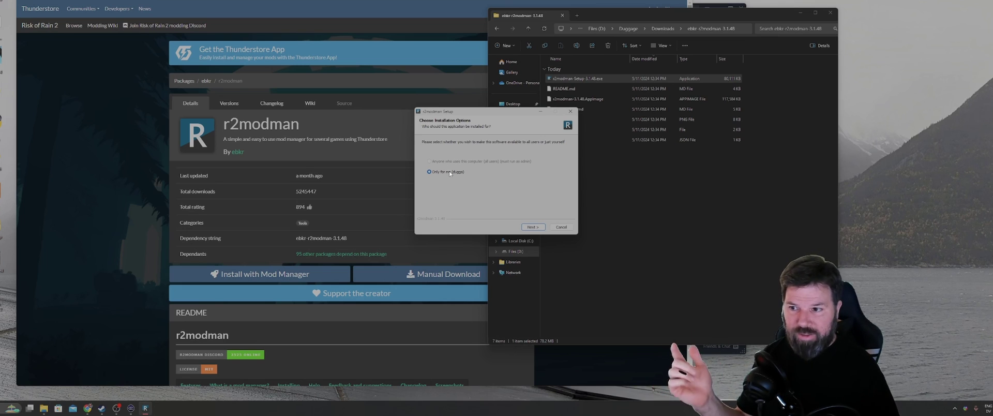
pyautogui.click(533, 227)
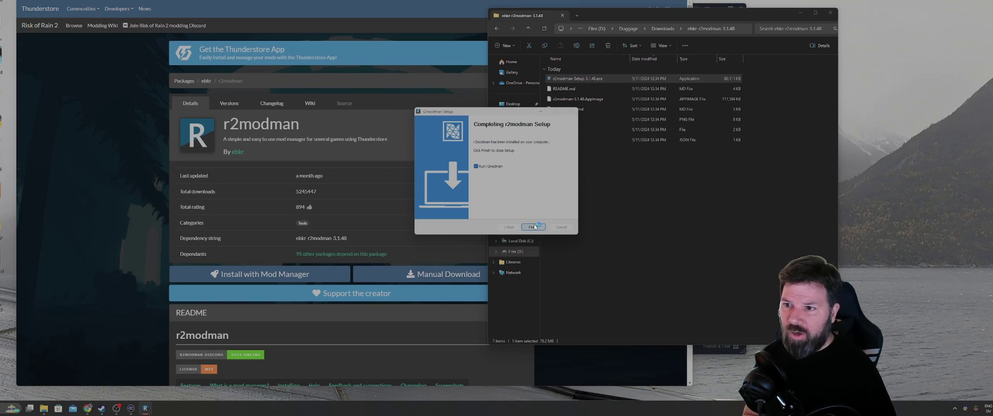
# Step: Launch r2modman and select Valheim on Steam as the game to manage
pyautogui.click(534, 227)
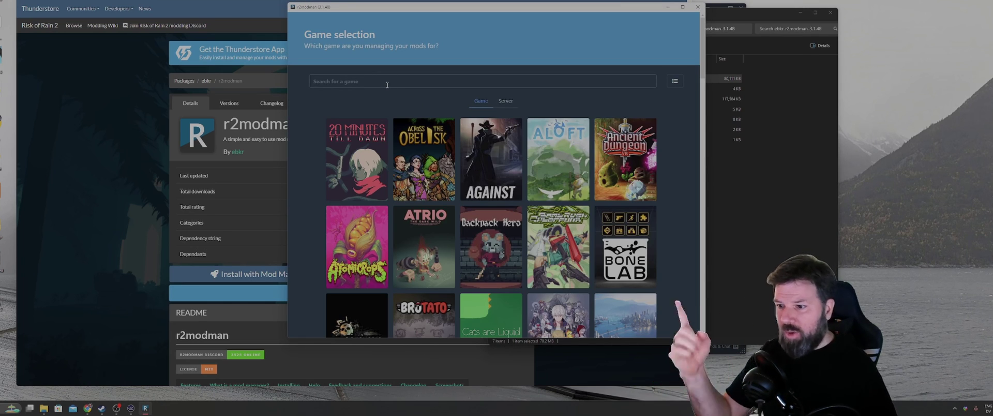
pyautogui.click(389, 84)
pyautogui.write('val')
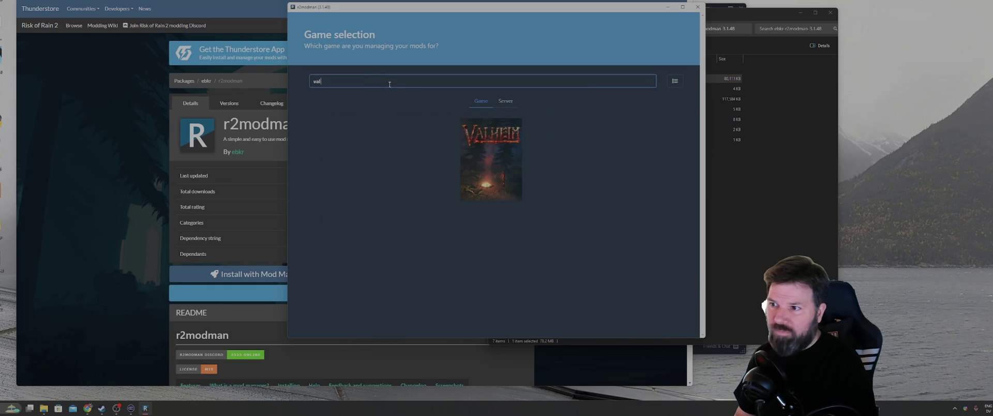
pyautogui.moveTo(500, 134)
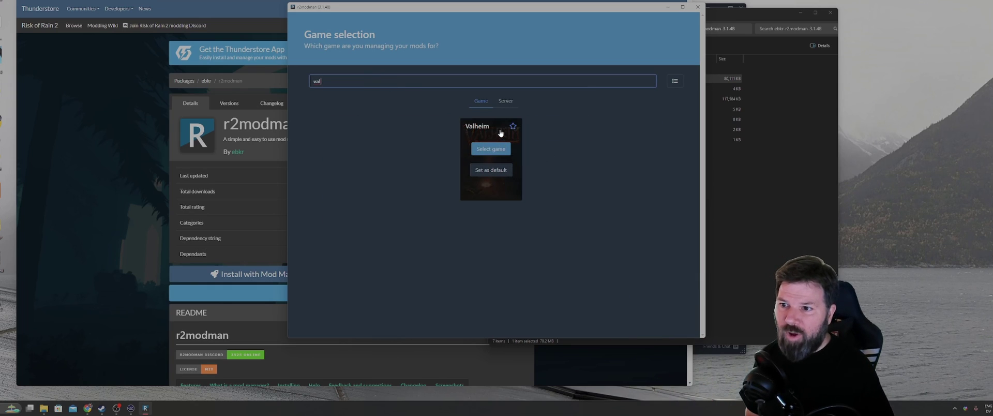
pyautogui.click(491, 171)
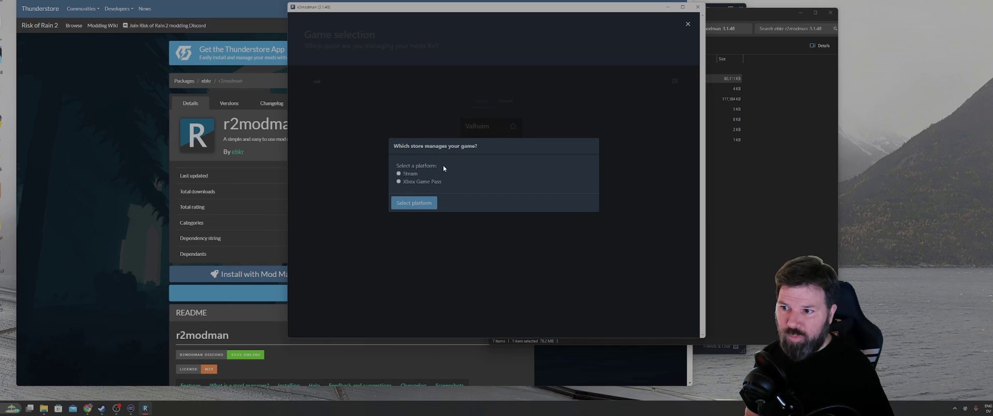
pyautogui.click(420, 204)
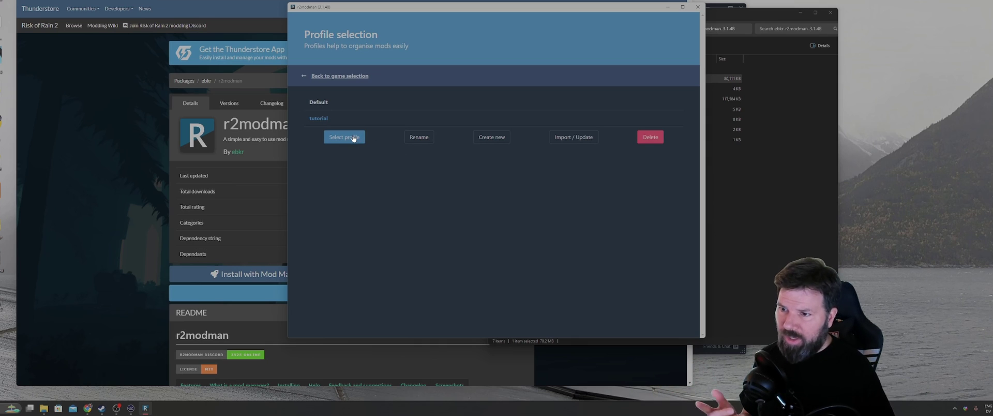
# Step: Load the tutorial profile instead of Default
pyautogui.click(317, 102)
pyautogui.click(323, 120)
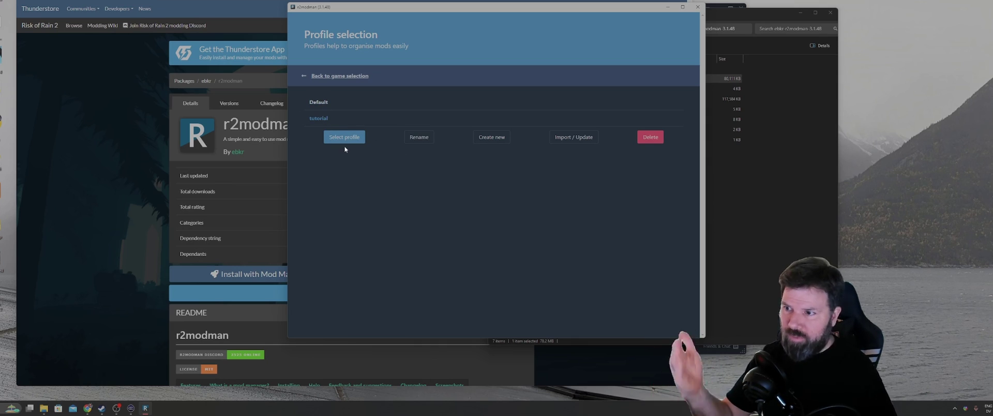
pyautogui.click(345, 145)
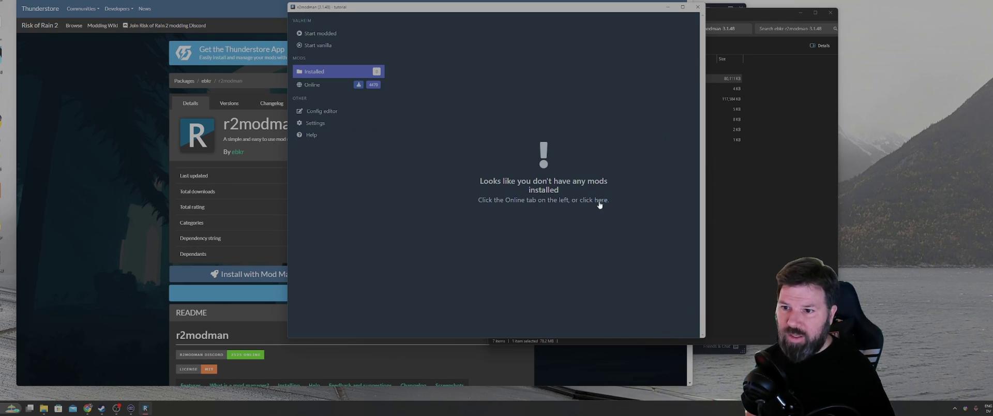
# Step: Download BepInExPack_Valheim 5.4.2202 with dependencies from Online and confirm it appears under Installed
pyautogui.click(321, 86)
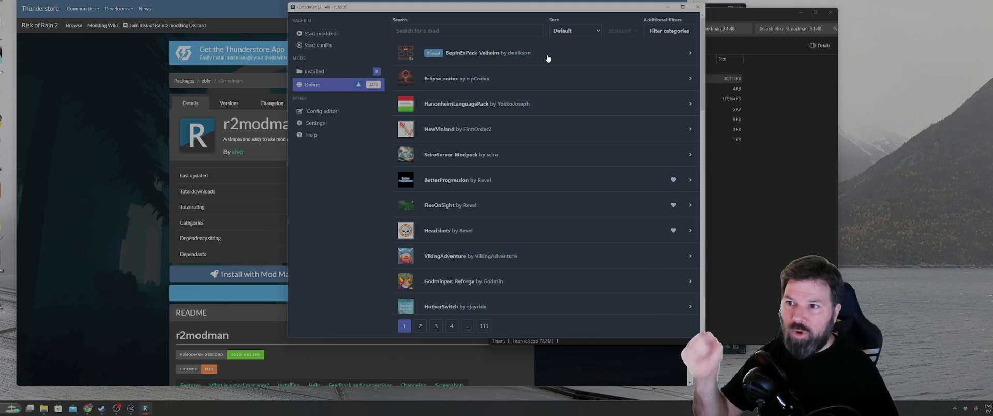
pyautogui.click(548, 58)
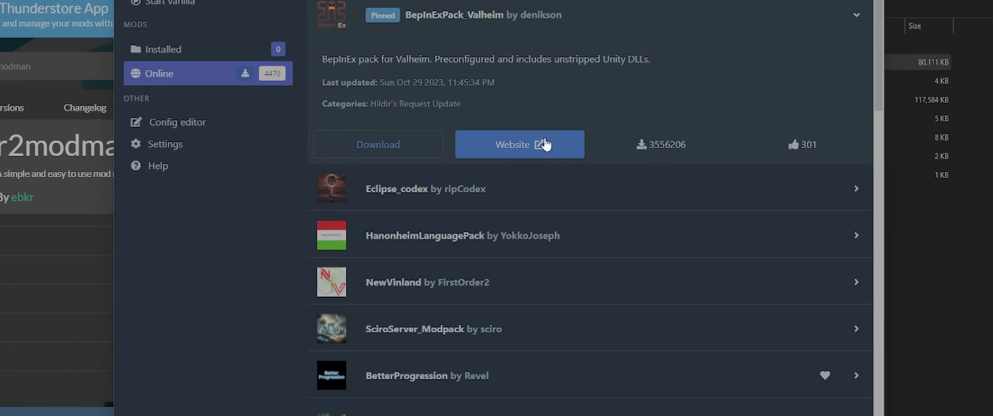
pyautogui.click(398, 144)
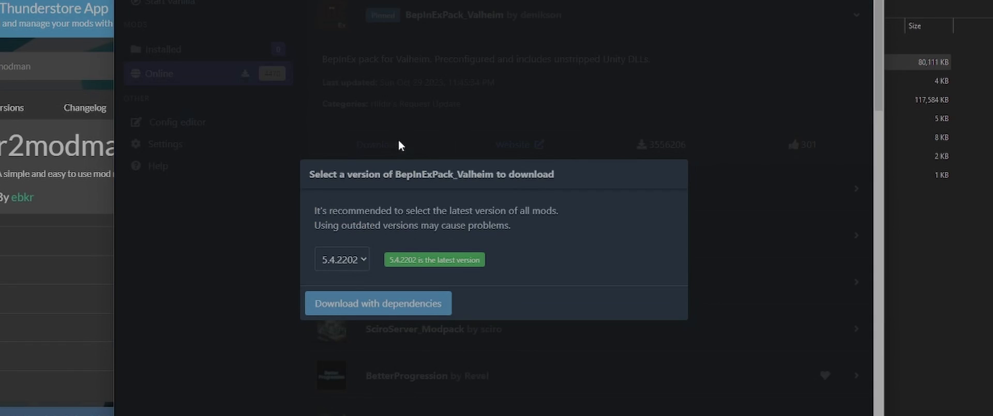
pyautogui.click(378, 308)
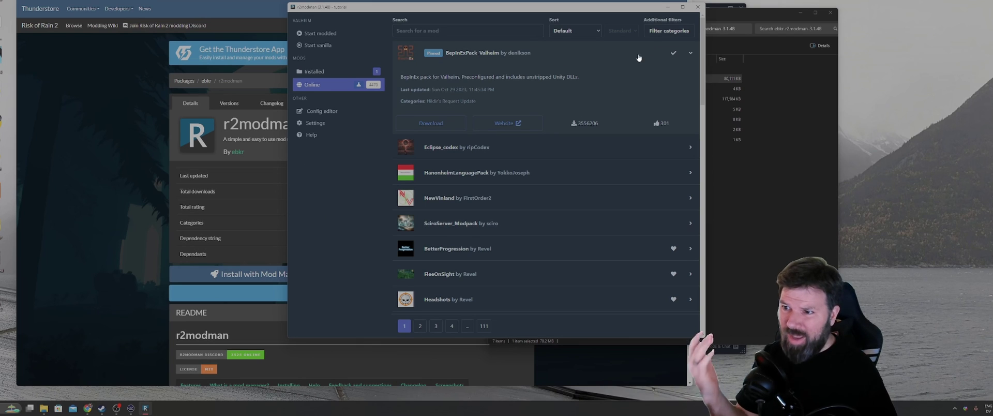
pyautogui.click(599, 52)
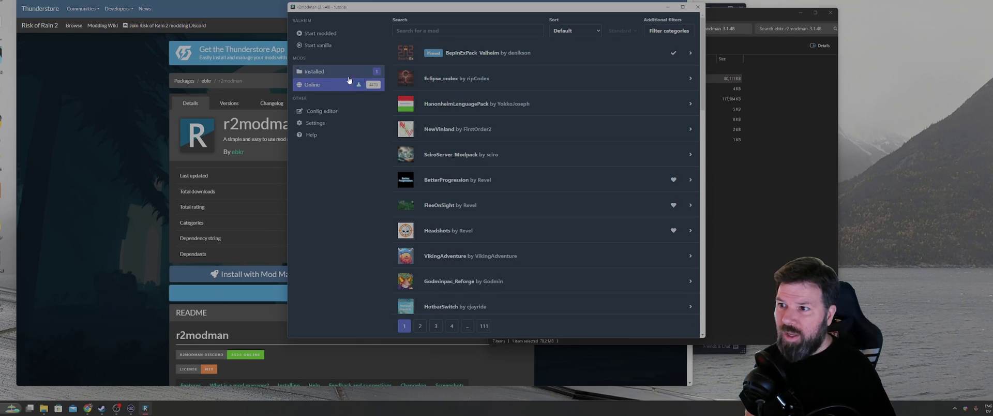
pyautogui.click(321, 75)
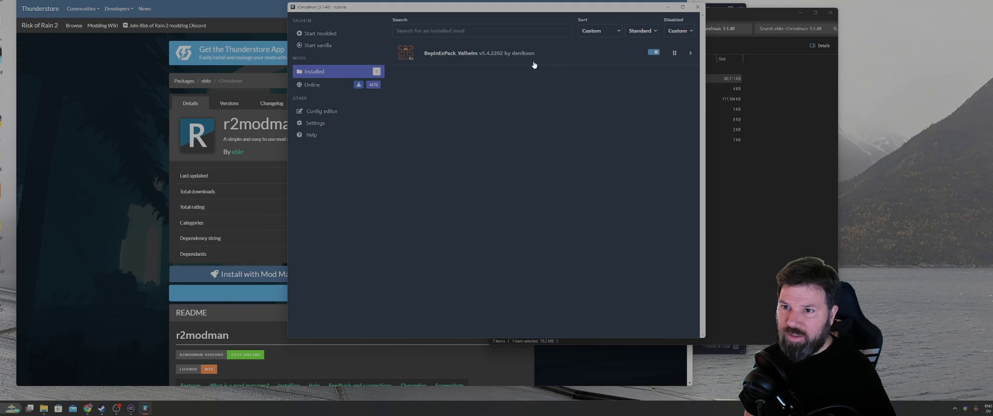
pyautogui.click(312, 84)
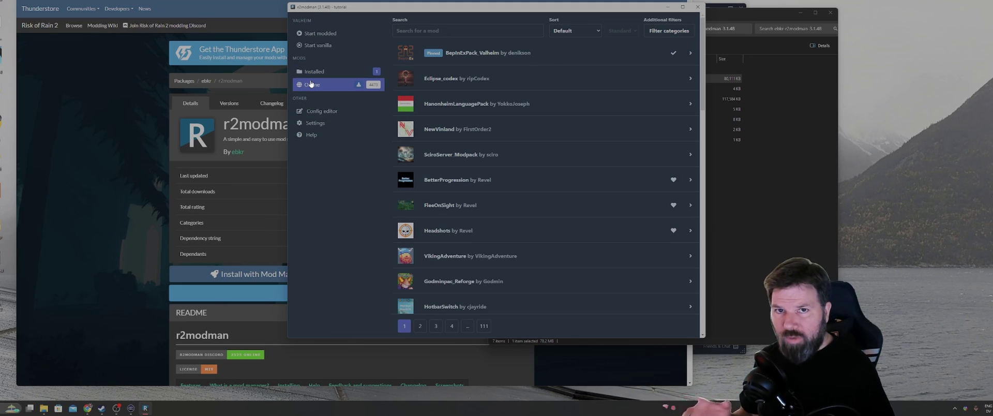
# Step: Search 'bepi' and install Official_BepInEx_ConfigurationManager v18.3.0 with its dependencies
pyautogui.click(422, 31)
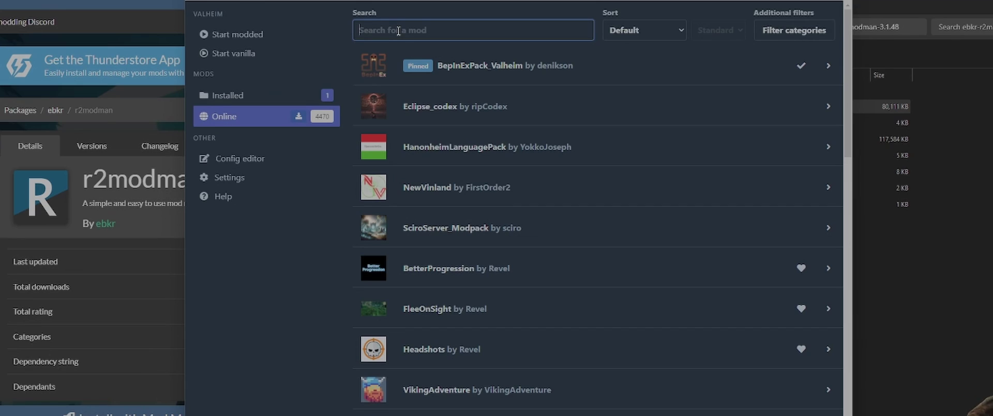
pyautogui.write('bepinex')
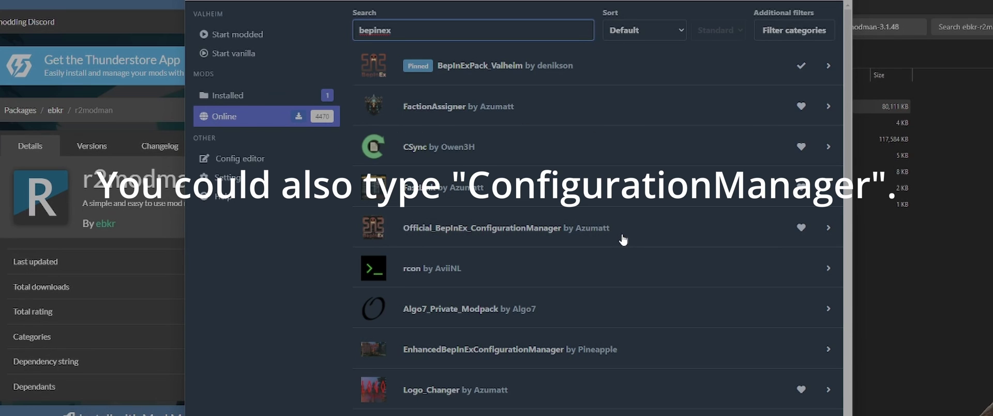
pyautogui.click(652, 233)
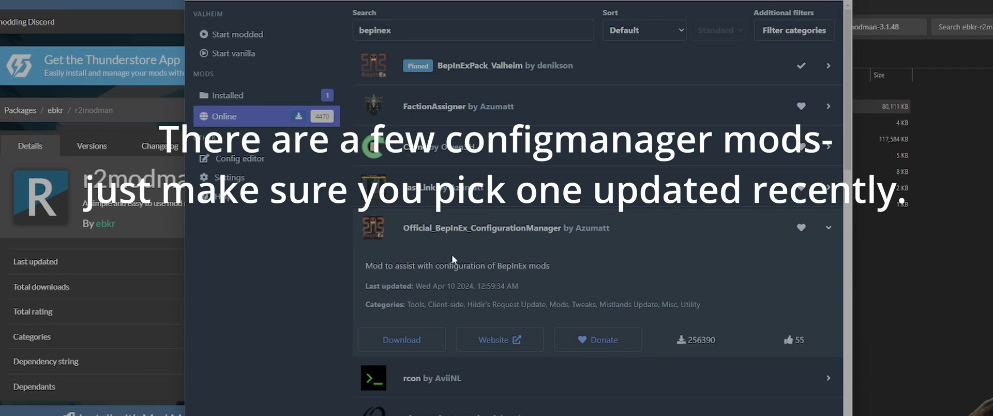
pyautogui.click(420, 339)
pyautogui.click(433, 317)
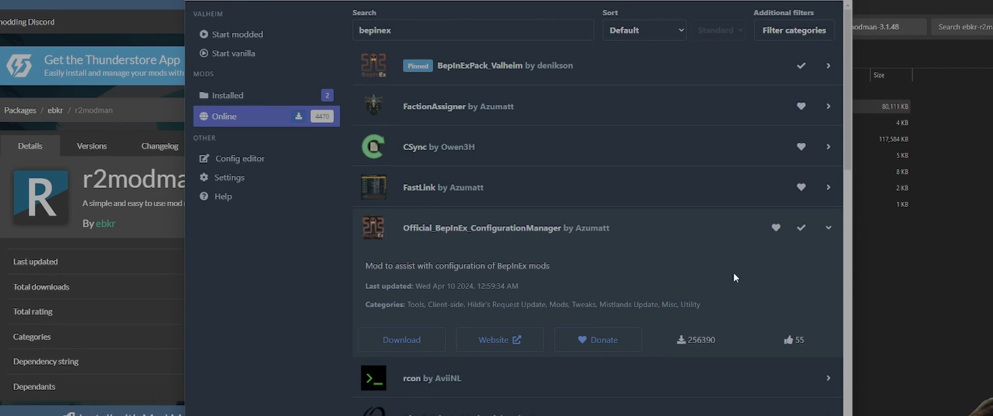
pyautogui.click(227, 95)
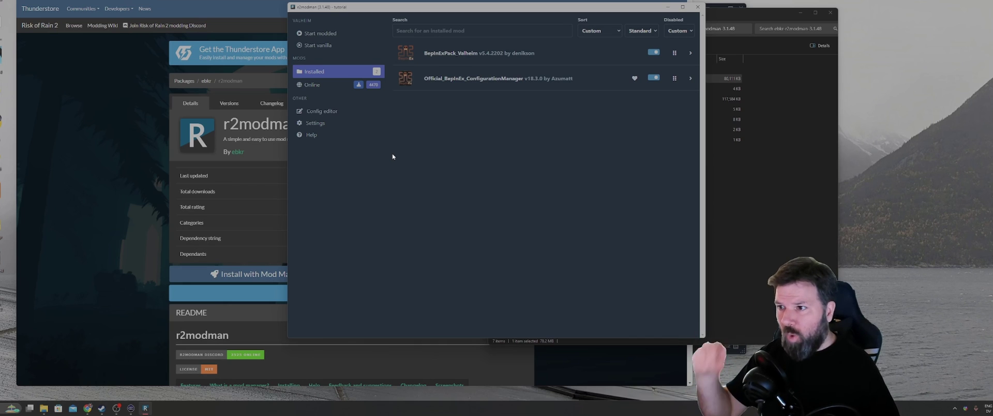
# Step: Search 'epicloot' and install RandyKnapp's EpicLoot with its dependencies, then review the installed list
pyautogui.click(320, 85)
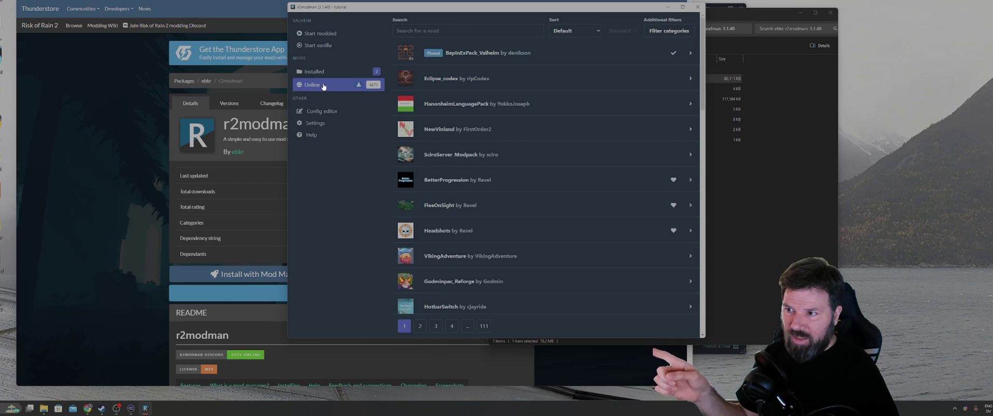
pyautogui.click(425, 32)
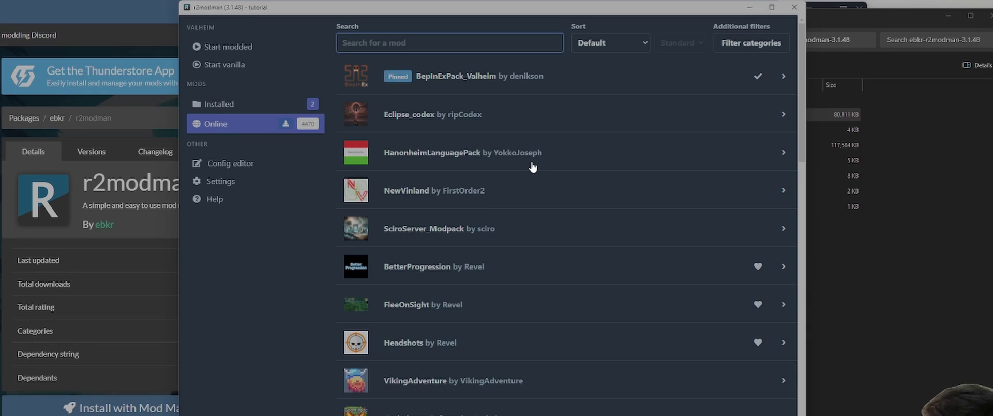
pyautogui.write('epicloot')
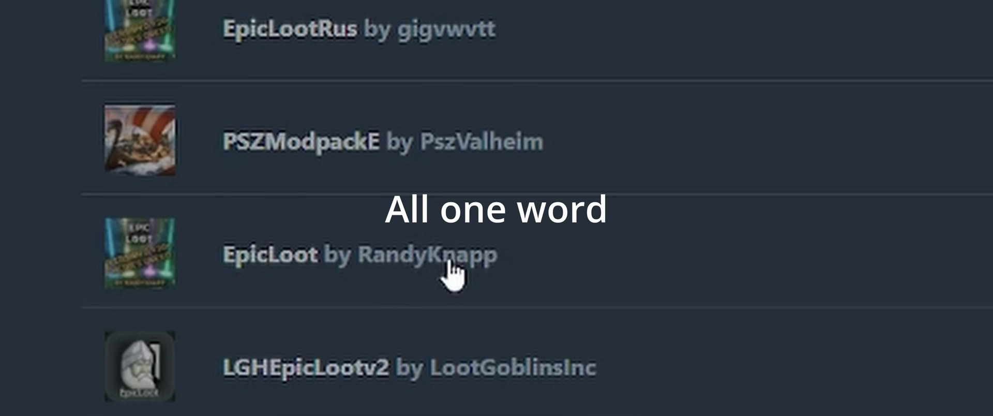
pyautogui.click(572, 264)
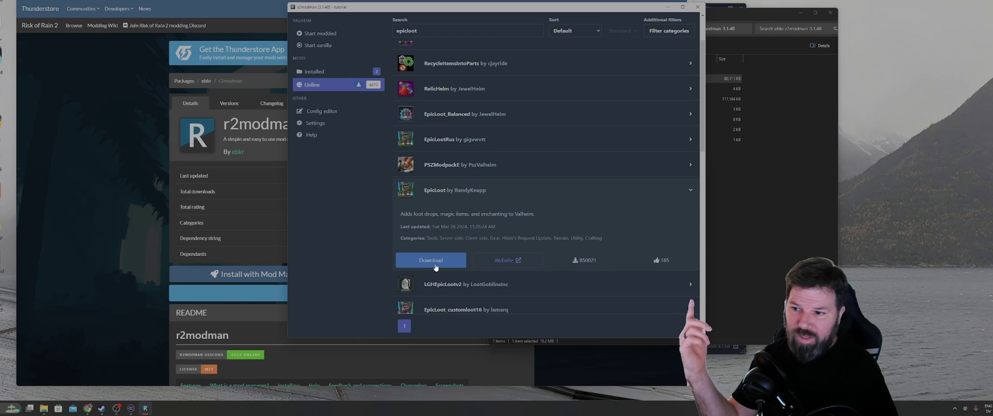
pyautogui.click(436, 263)
pyautogui.click(449, 211)
pyautogui.click(330, 72)
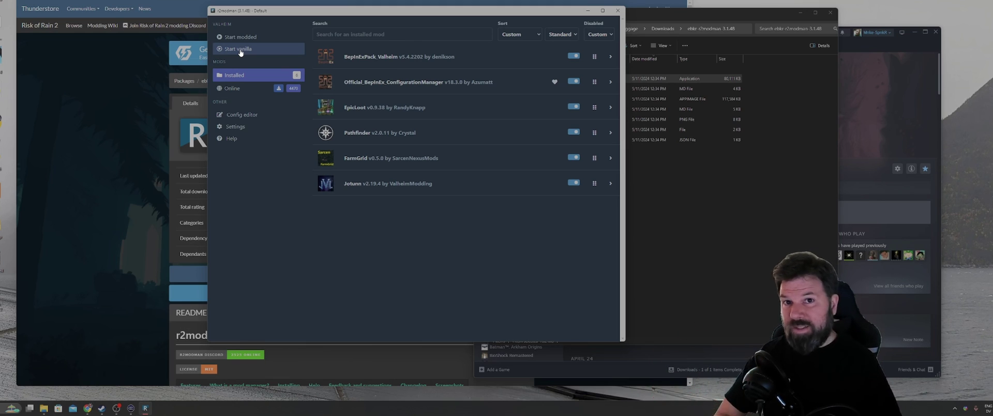
# Step: Copy the --doorstop launch argument from r2modman's Help page and open Valheim's Steam Properties
pyautogui.click(231, 139)
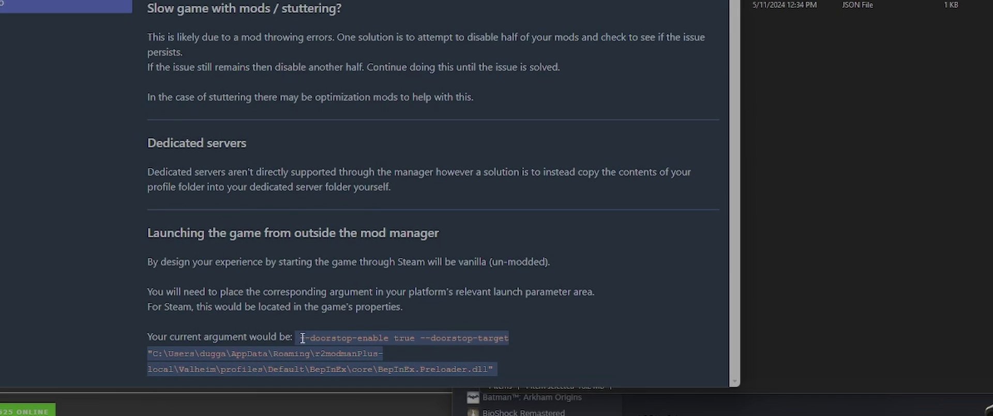
pyautogui.moveTo(299, 339); pyautogui.dragTo(495, 372)
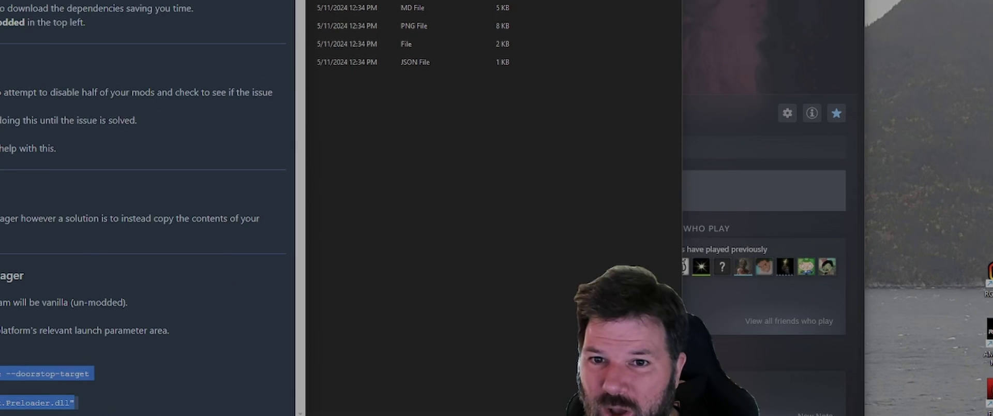
pyautogui.hotkey('alt', 'Tab')
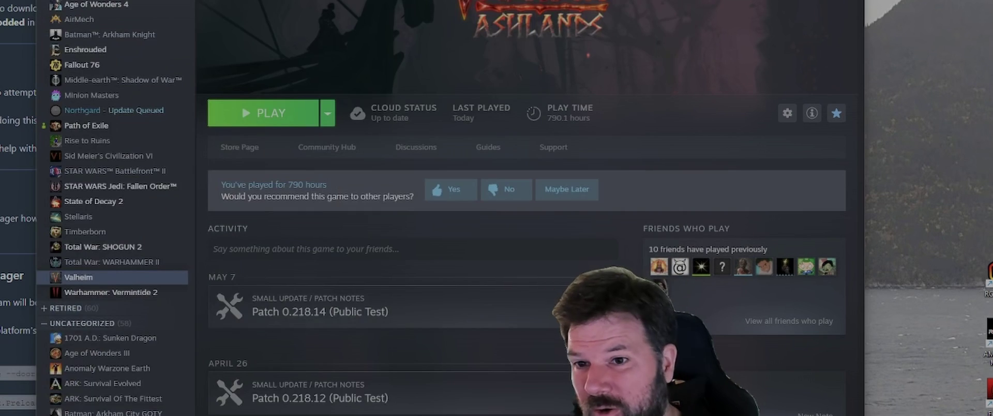
pyautogui.click(785, 117)
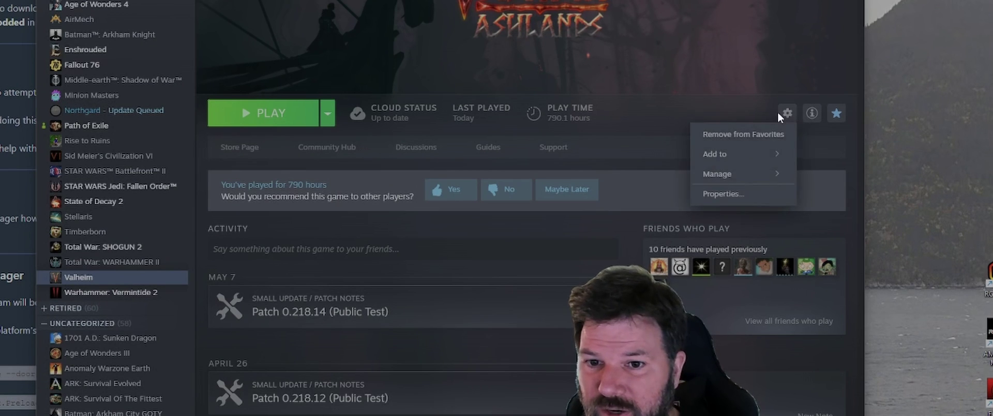
pyautogui.click(726, 194)
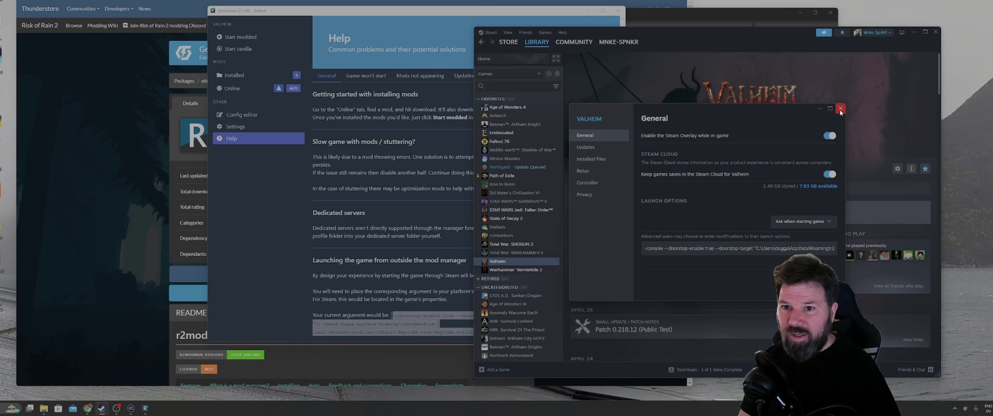
# Step: Close Valheim's Properties and start the game with the 'Play Valheim' option
pyautogui.click(840, 110)
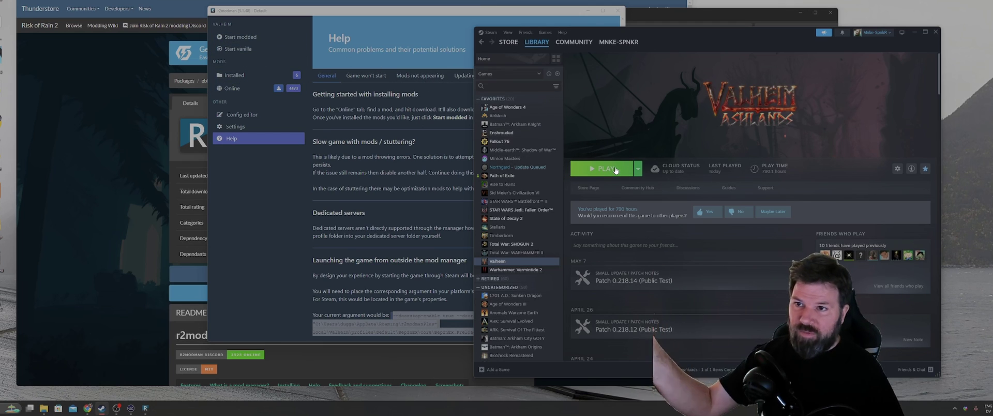
pyautogui.click(241, 42)
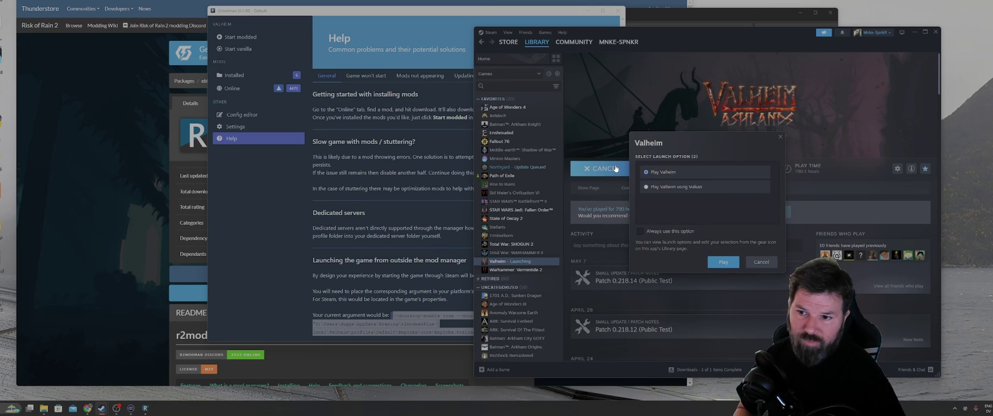
pyautogui.click(729, 262)
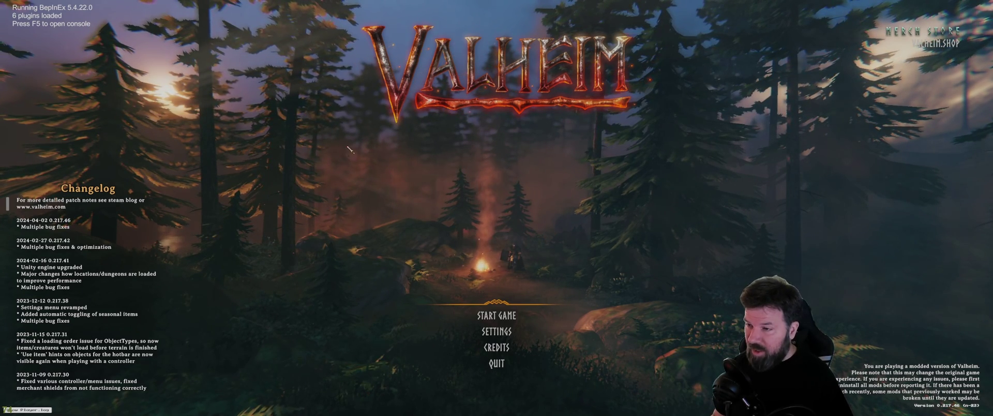
pyautogui.press('F1')
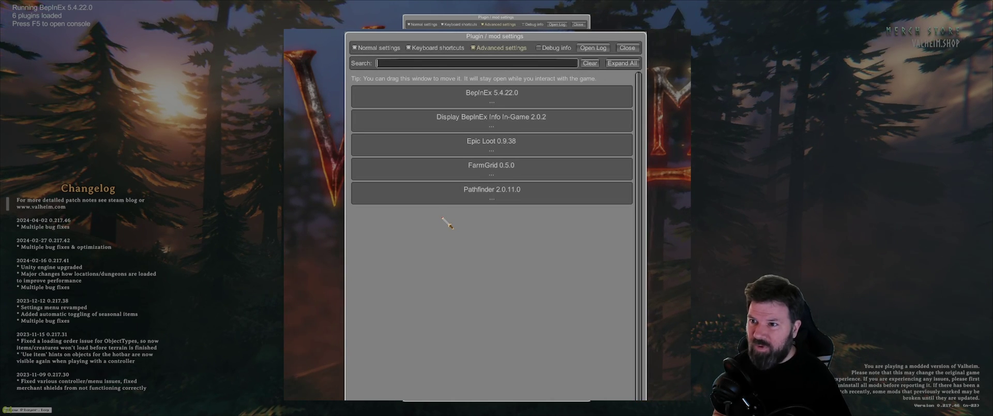
pyautogui.click(441, 147)
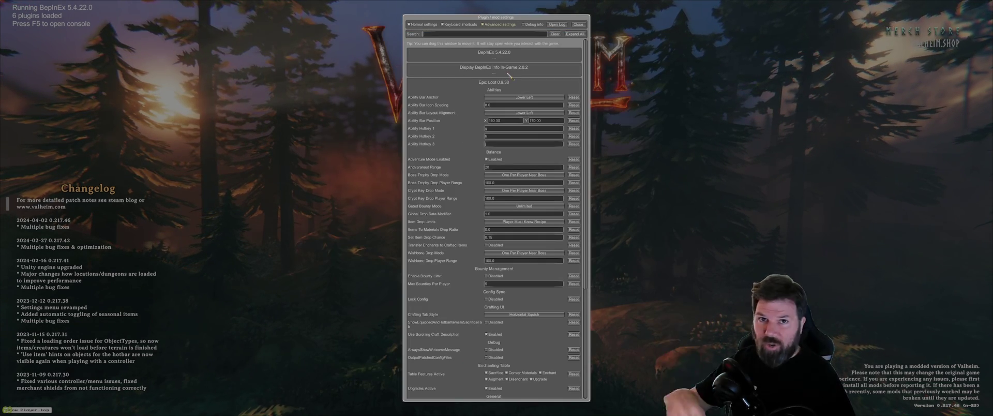
pyautogui.click(578, 24)
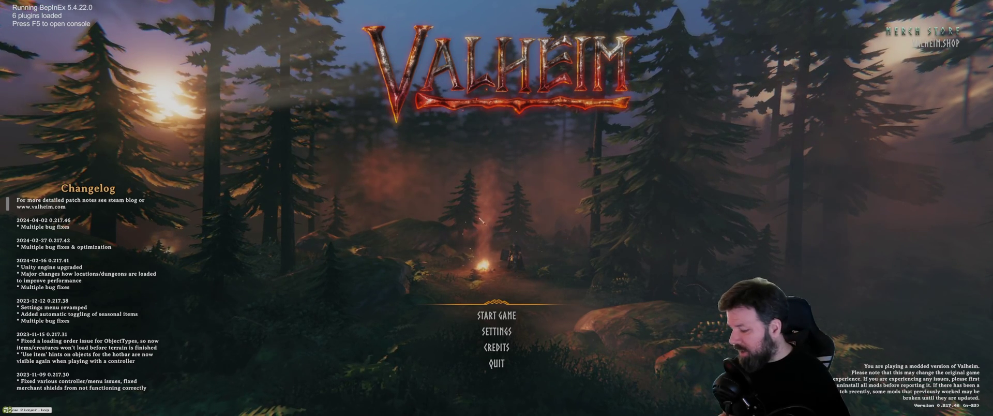
# Step: Return to r2modman and switch EpicLoot v0.9.38 off in the Installed list
pyautogui.press('super')
pyautogui.click(189, 409)
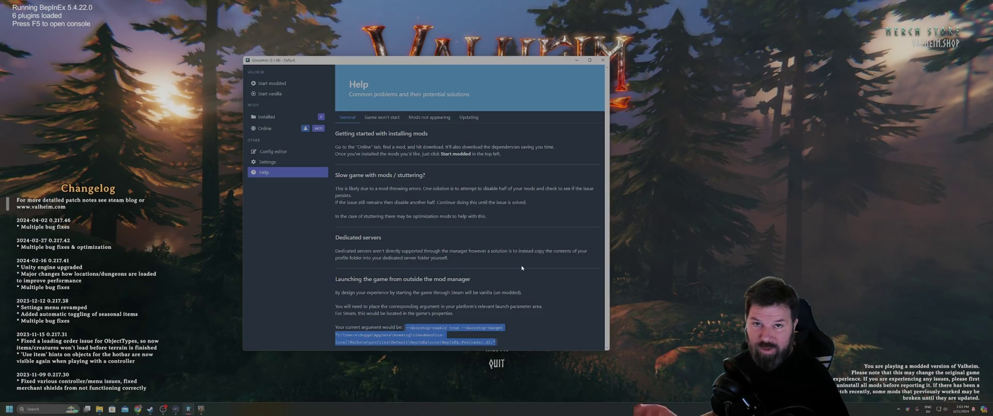
pyautogui.click(264, 118)
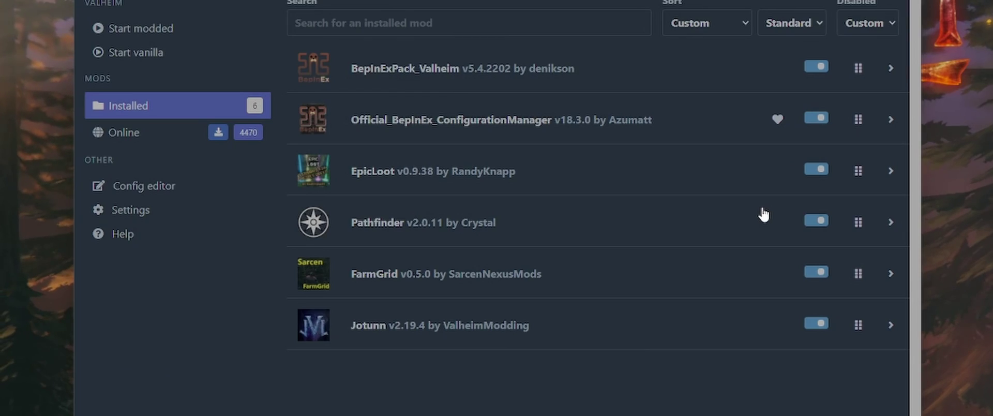
pyautogui.click(820, 172)
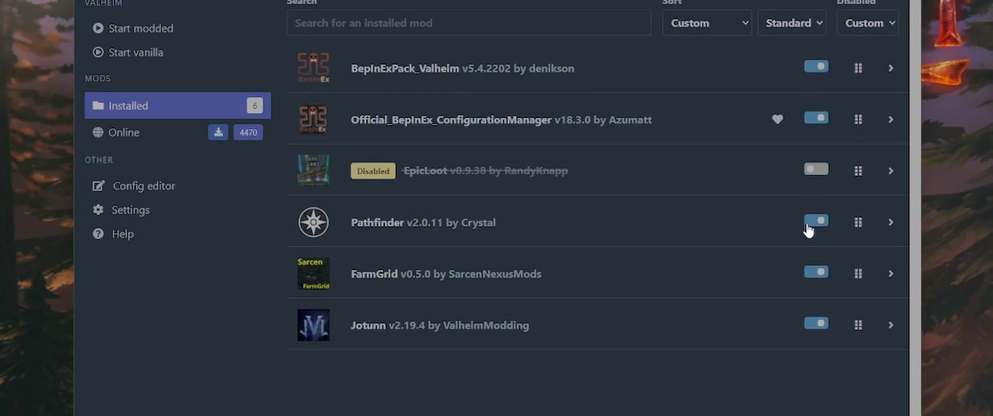